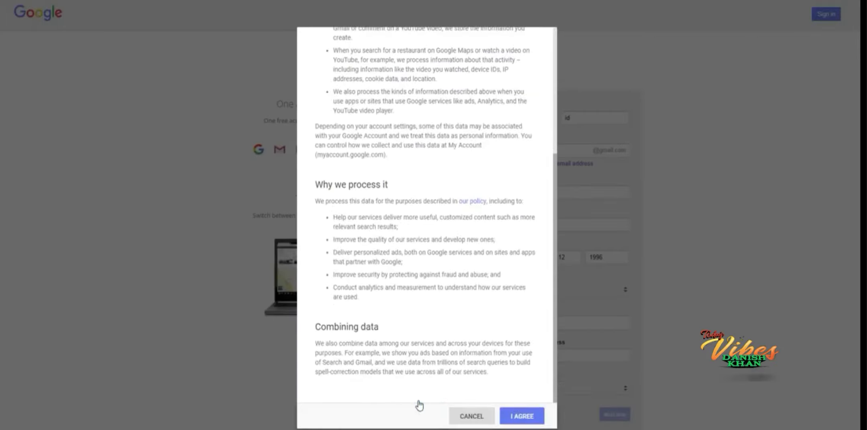
- Accept the Google privacy and terms agreement and enter the account's phone number
left_click(534, 417)
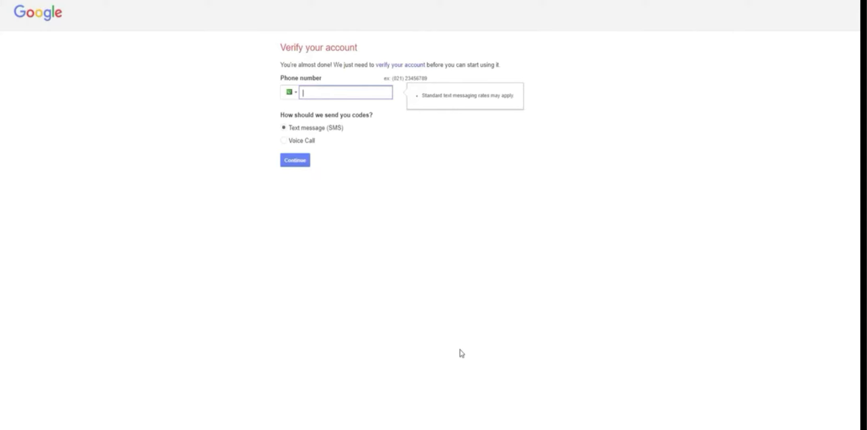
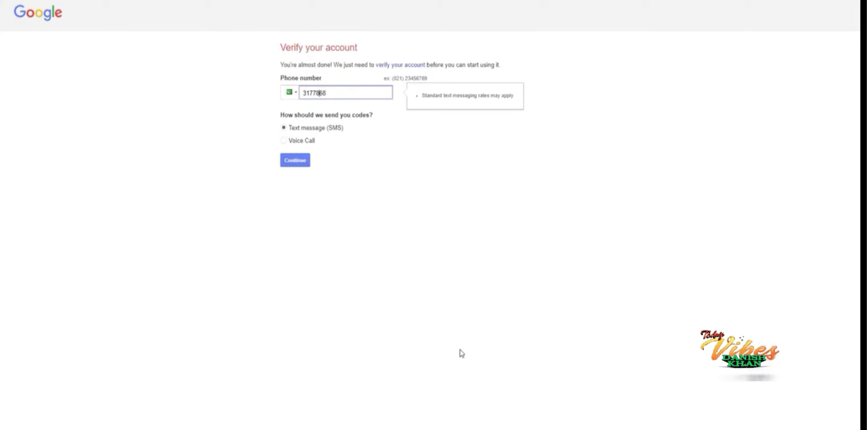
- Request a verification code by text message (SMS) and submit the received code
left_click(312, 128)
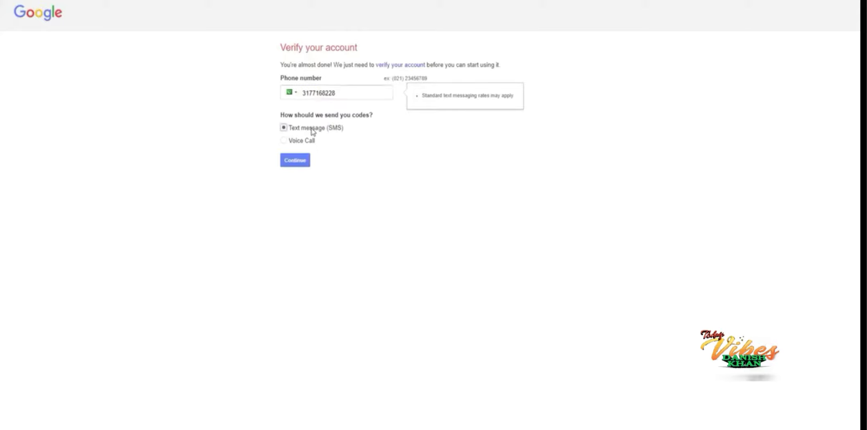
left_click(294, 162)
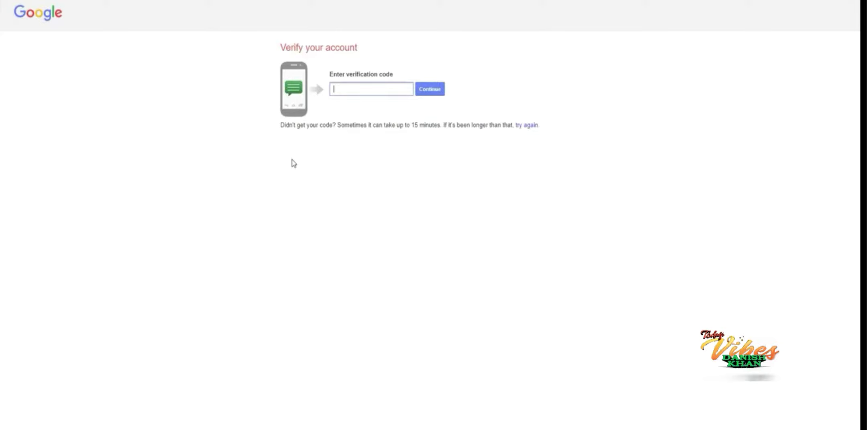
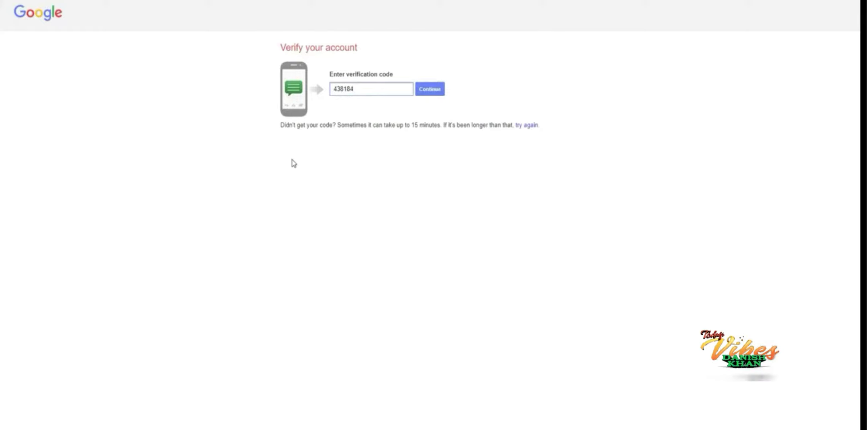
key("Return")
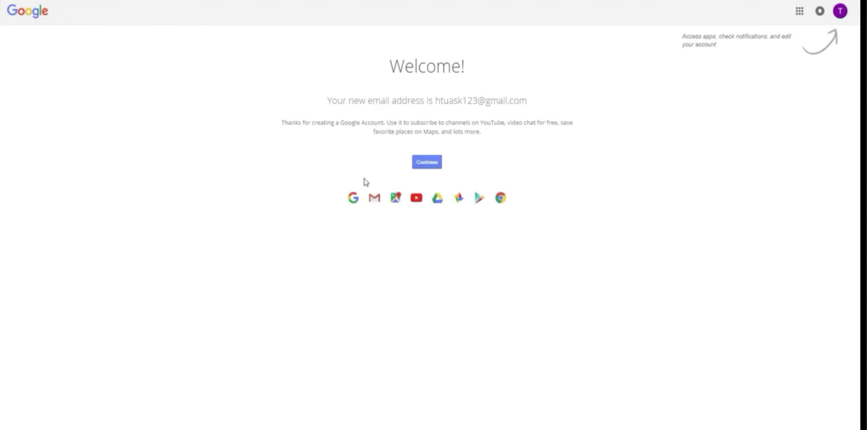
- Continue past the Welcome page, sign in to YouTube with the new account and check its account menu
left_click(421, 169)
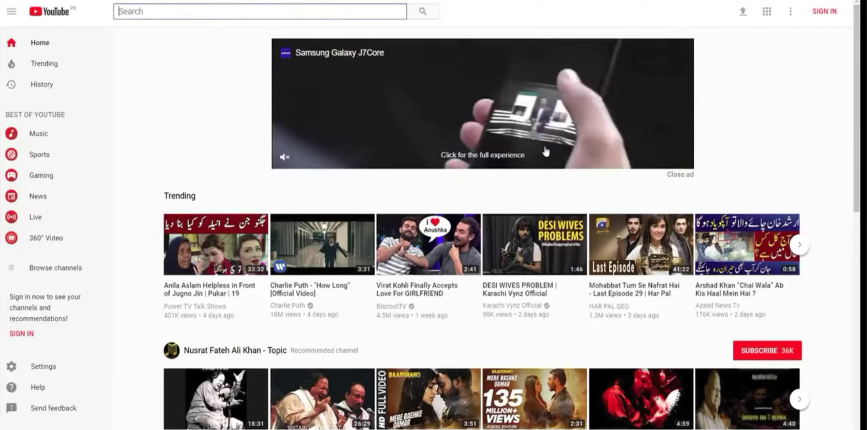
left_click(825, 12)
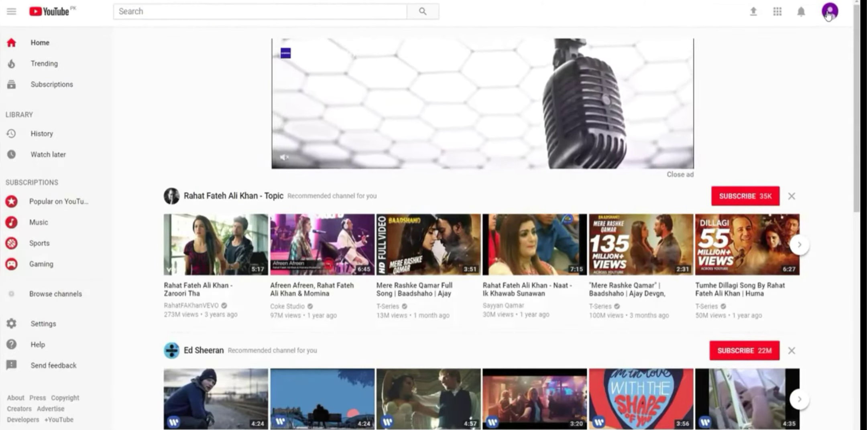
left_click(827, 12)
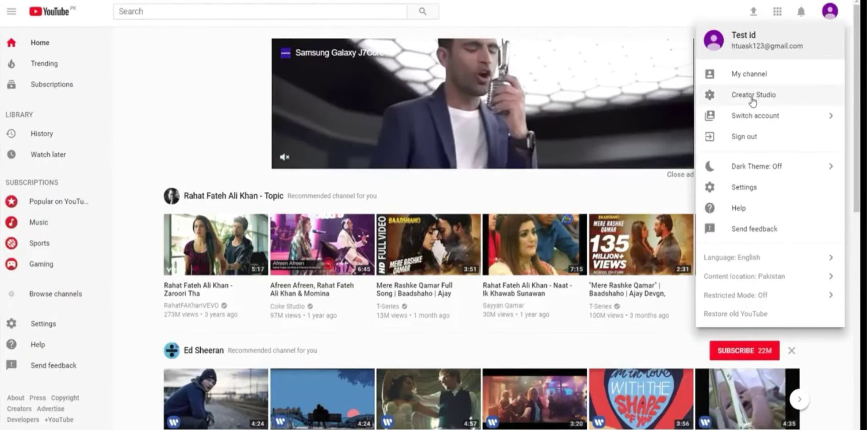
key("Escape")
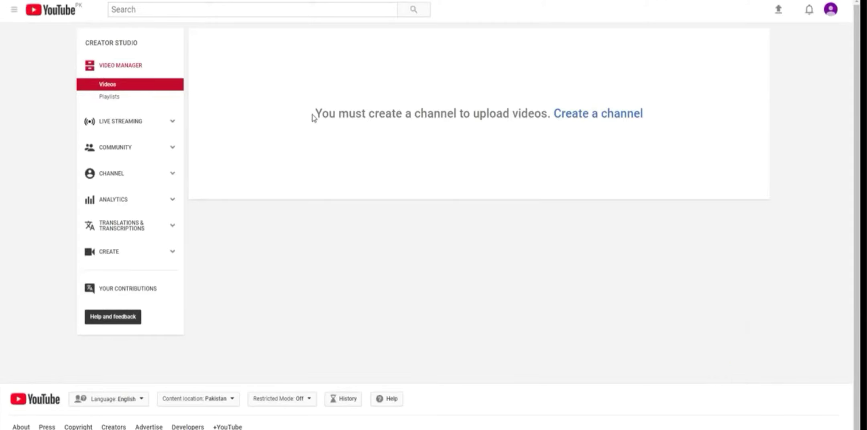
- Create a channel with the name fields Test and Id, giving the channel 'Test id'
left_click_drag(314, 114, 428, 113)
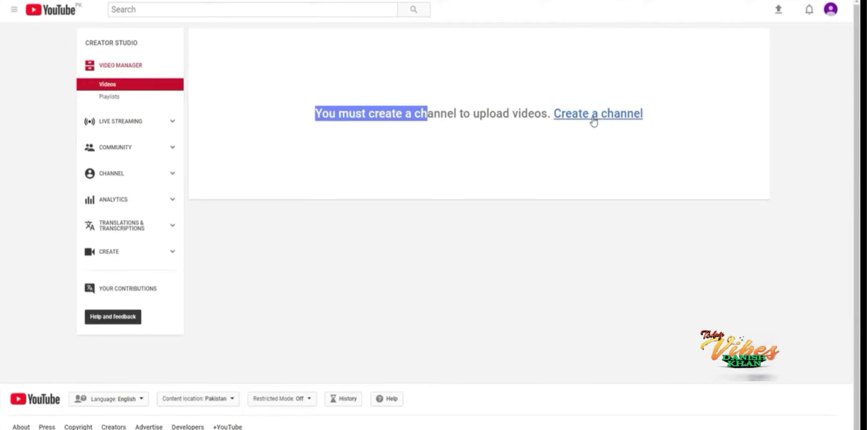
left_click(594, 121)
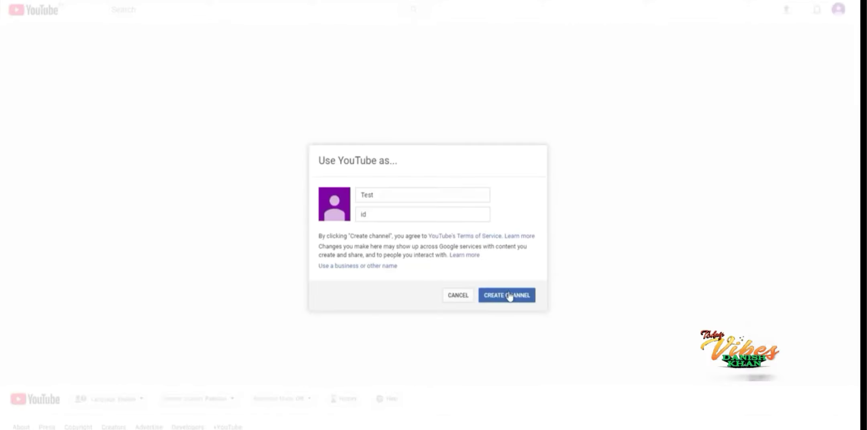
left_click_drag(410, 217, 299, 216)
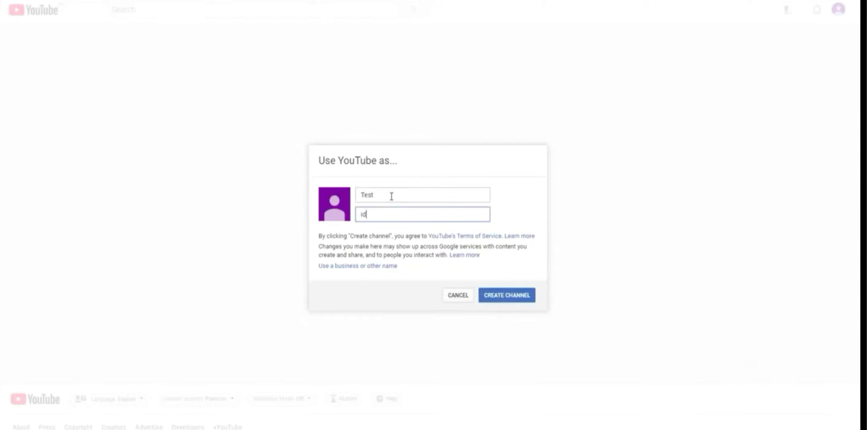
left_click_drag(391, 195, 335, 214)
left_click(507, 298)
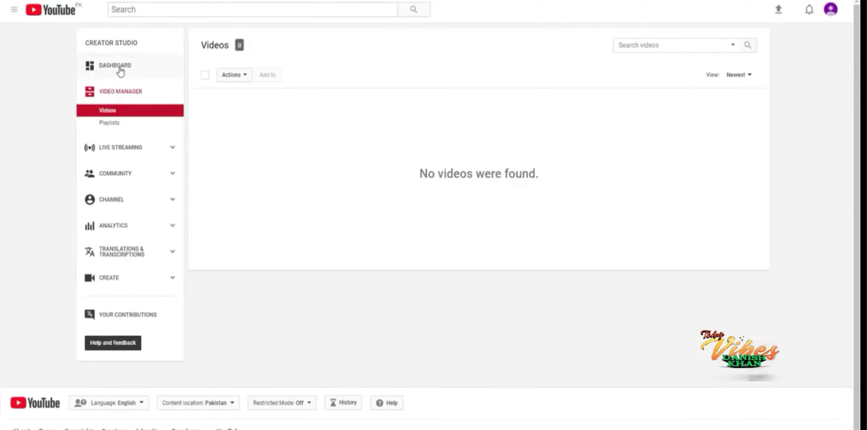
- From Status and features, submit the account's phone number for voice-call verification
left_click(106, 202)
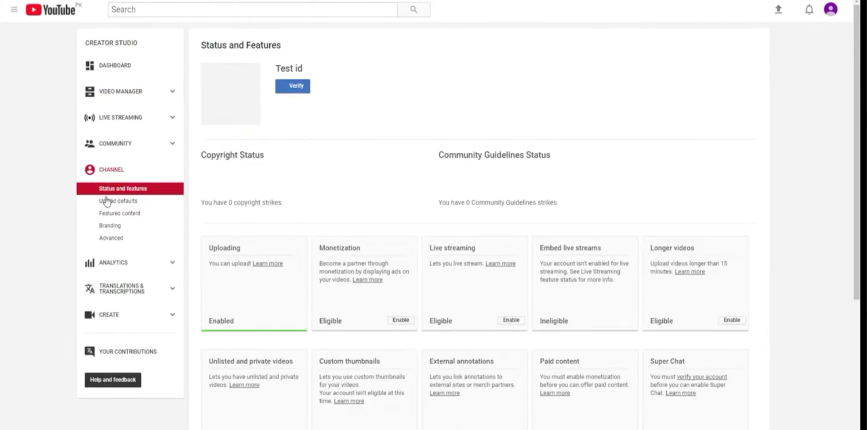
left_click(292, 86)
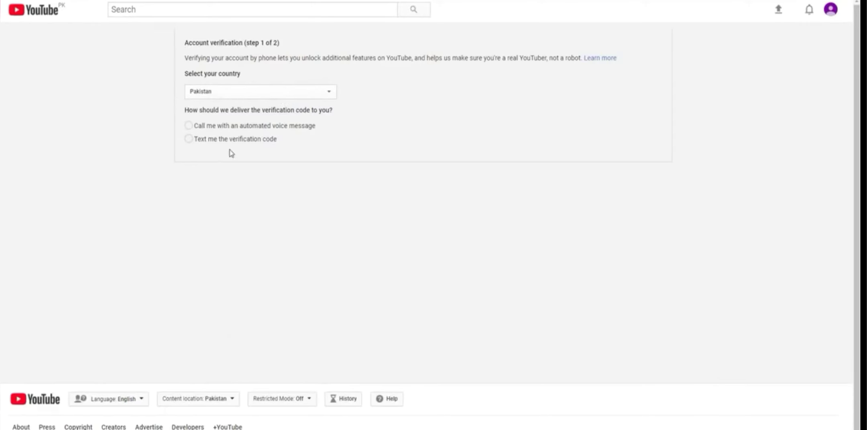
left_click(219, 128)
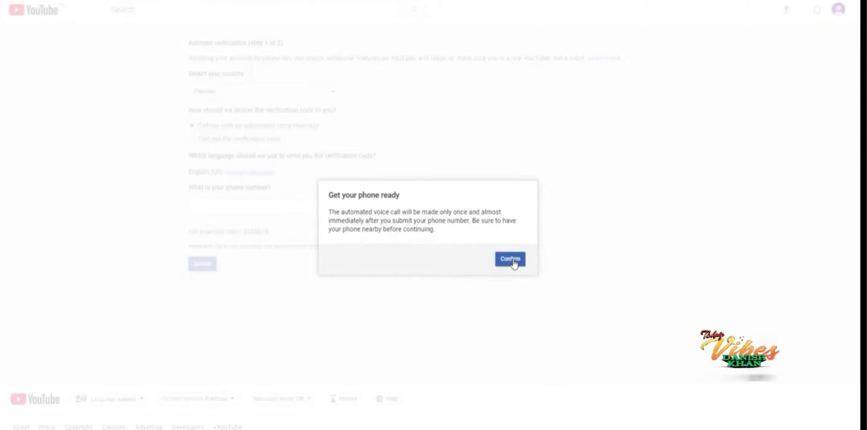
left_click(514, 263)
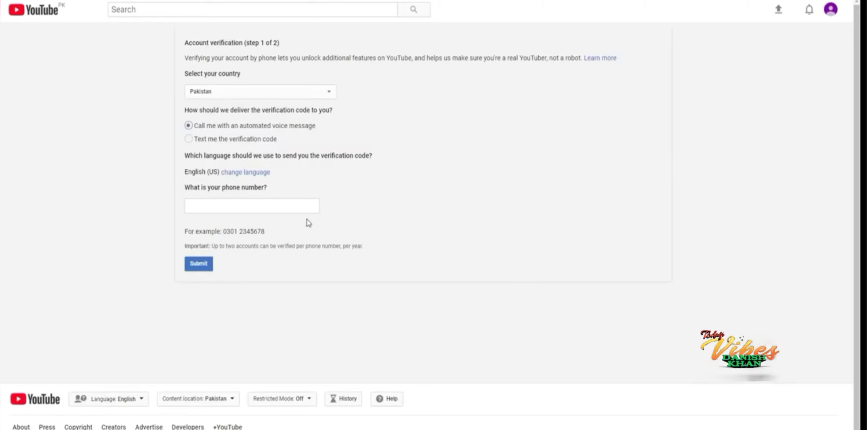
left_click(282, 209)
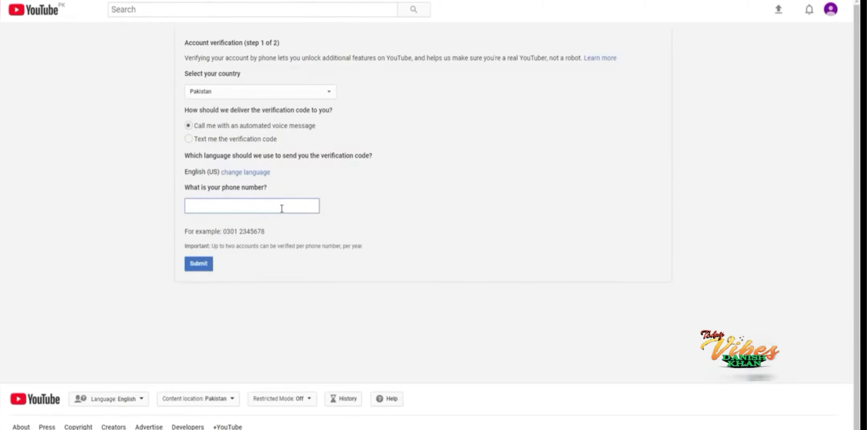
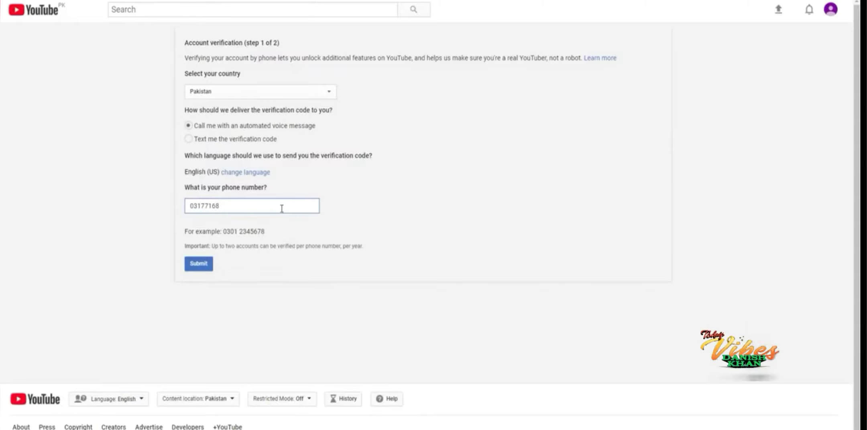
left_click(203, 265)
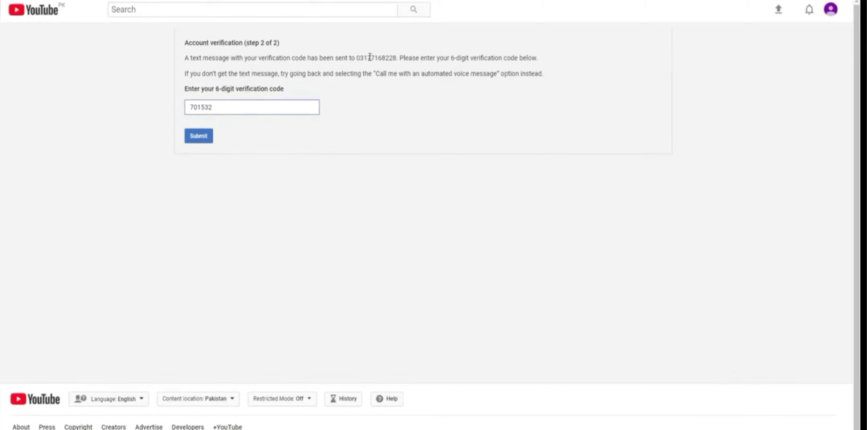
- Enter the six-digit verification code and move past the Verified confirmation
left_click_drag(355, 57, 394, 60)
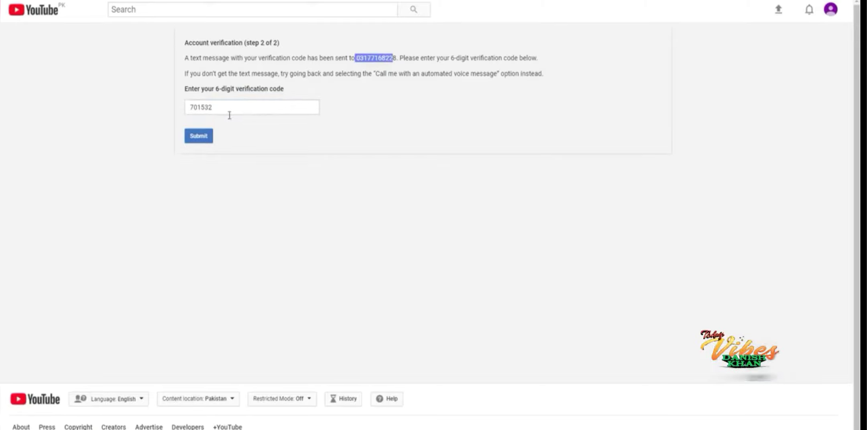
left_click_drag(225, 113, 175, 119)
left_click(195, 138)
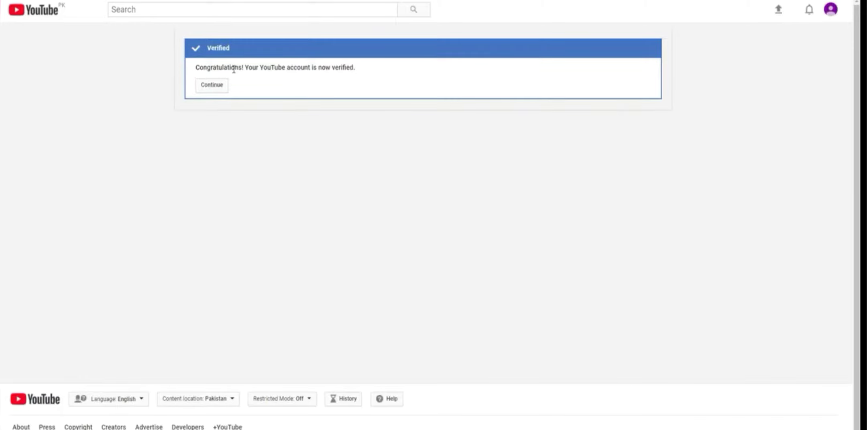
left_click(211, 86)
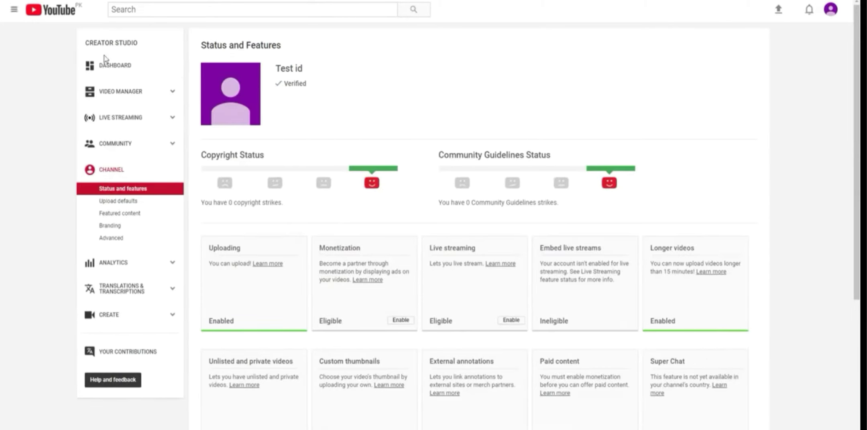
- Go to YouTube home, open the Test id channel page and enable Monetization
right_click(53, 12)
left_click(60, 18)
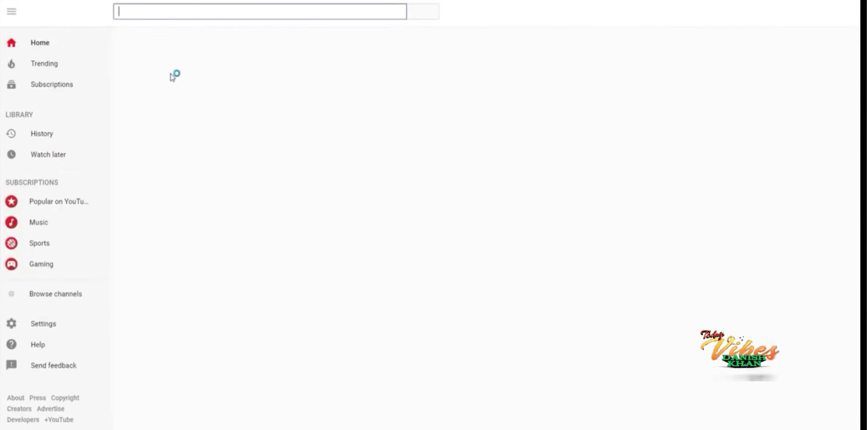
left_click(830, 11)
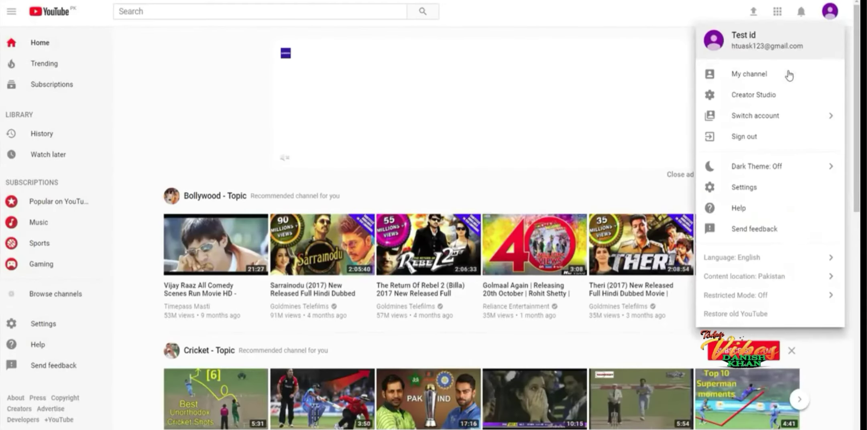
left_click(760, 78)
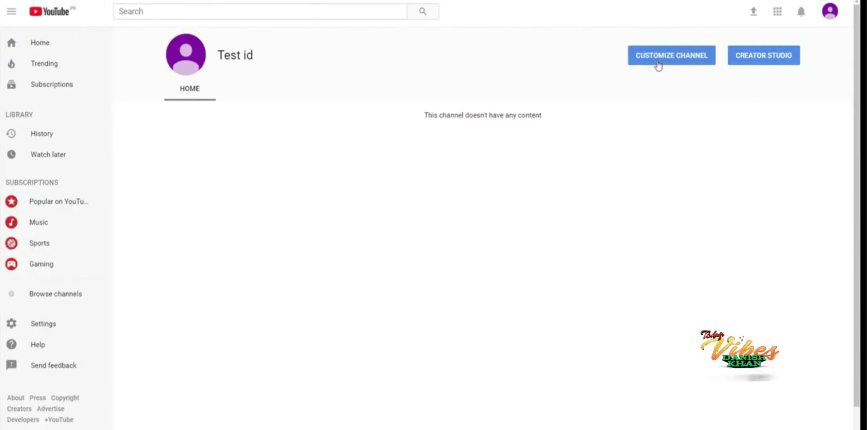
left_click(659, 64)
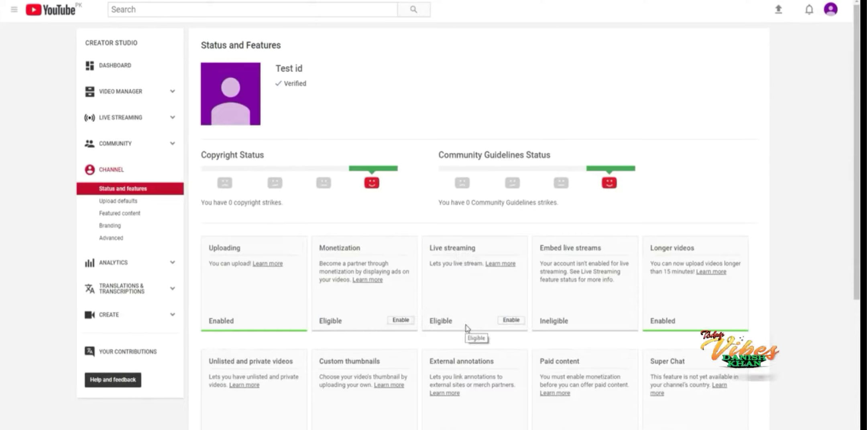
left_click(398, 320)
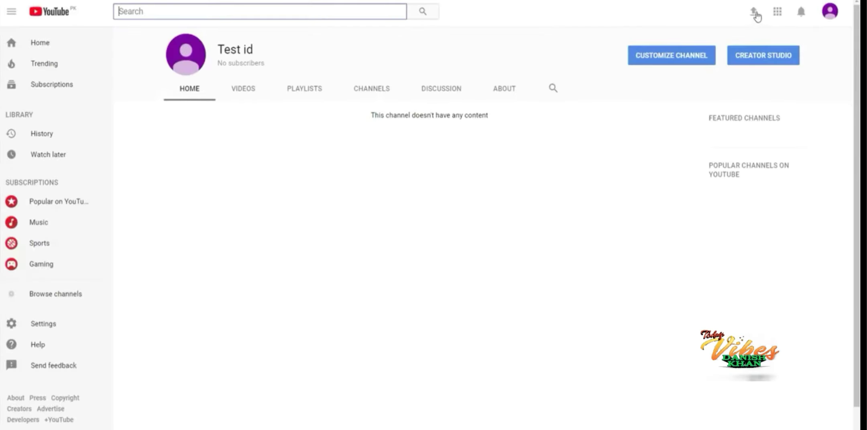
- Upload the 'intro 2016' video from the How to Urdu folder on drive E:
left_click(755, 14)
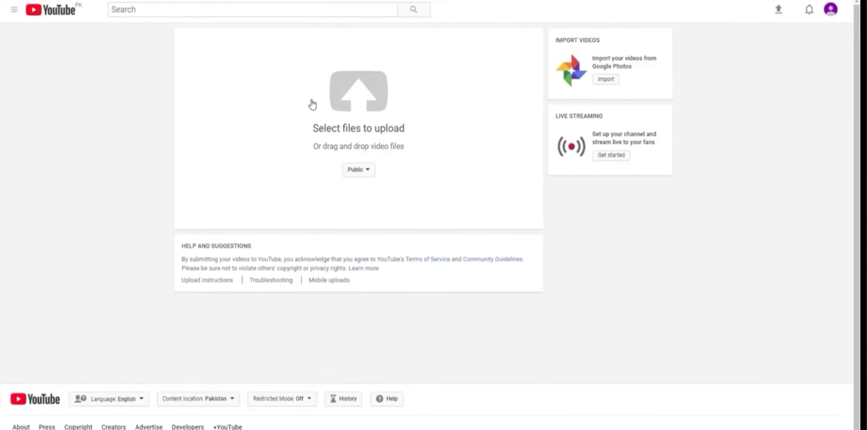
left_click(313, 105)
left_click(36, 149)
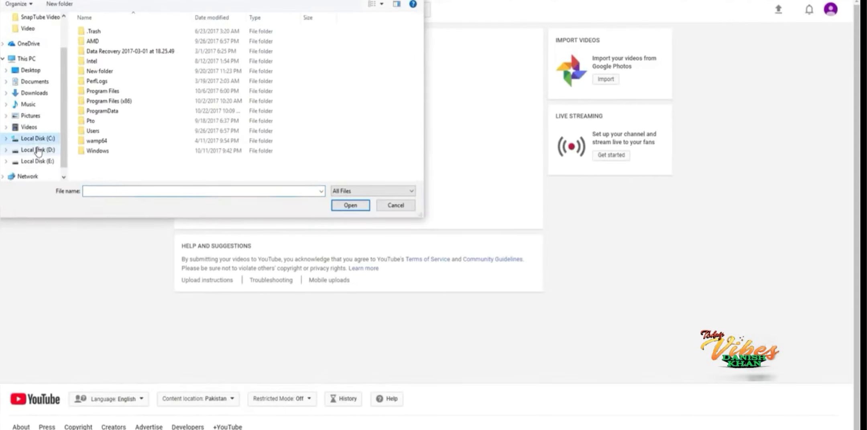
left_click(39, 161)
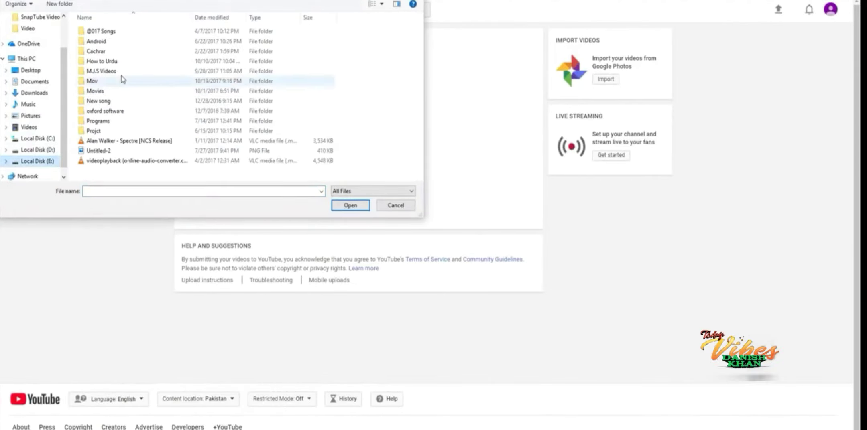
double_click(122, 62)
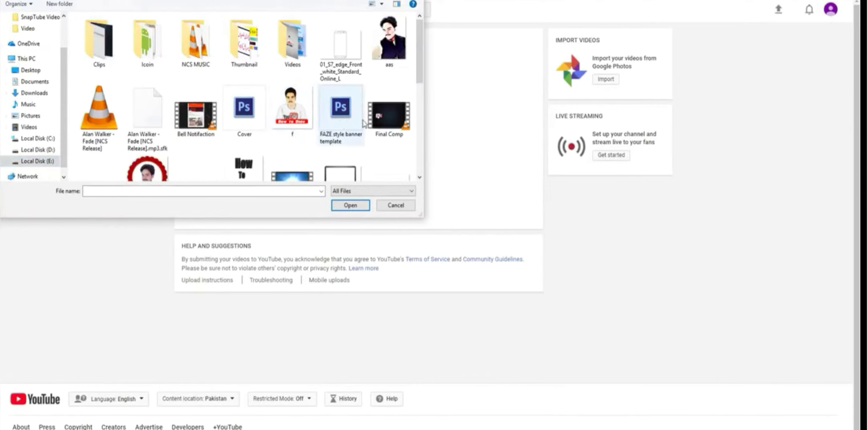
scroll(195, 120, "down", 2)
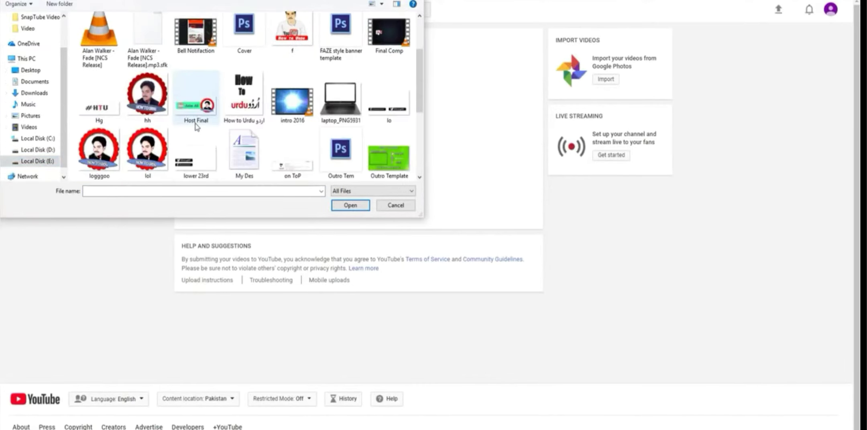
double_click(293, 101)
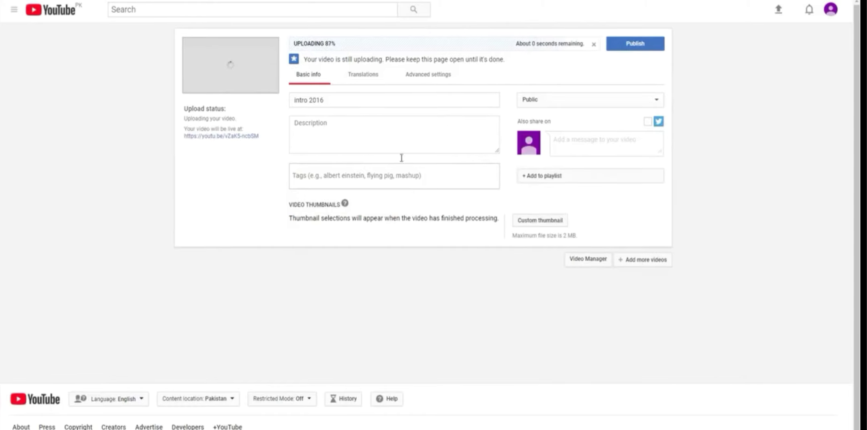
- Replace the title 'intro 2016' with 'MY OLD INTRO'
left_click_drag(361, 100, 229, 113)
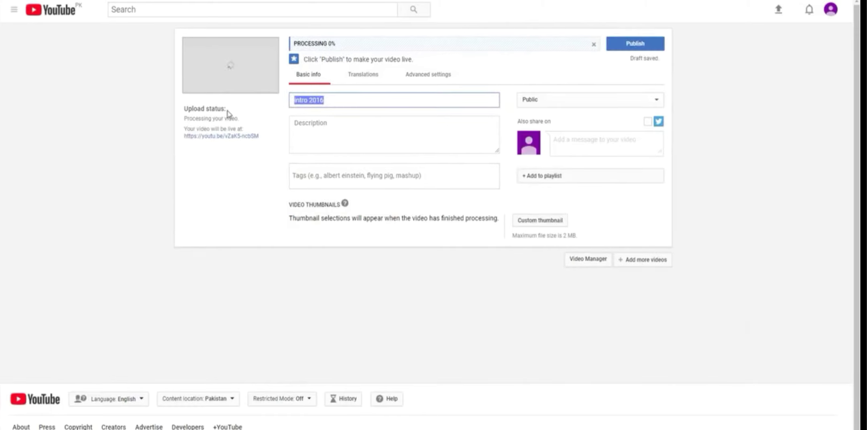
type("MY")
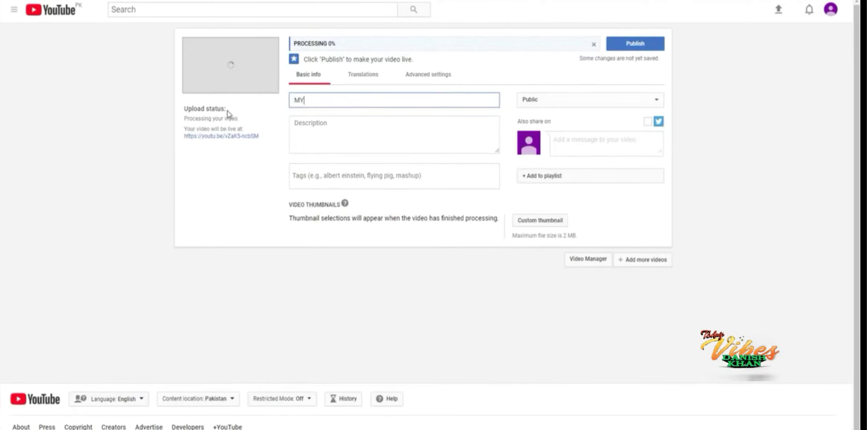
type(" OU")
key("BackSpace")
key("BackSpace")
type("OLD M")
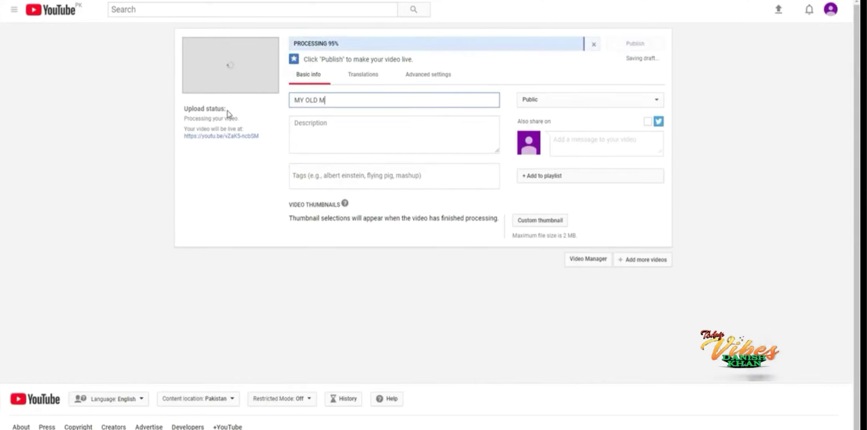
key("BackSpace")
type("IM")
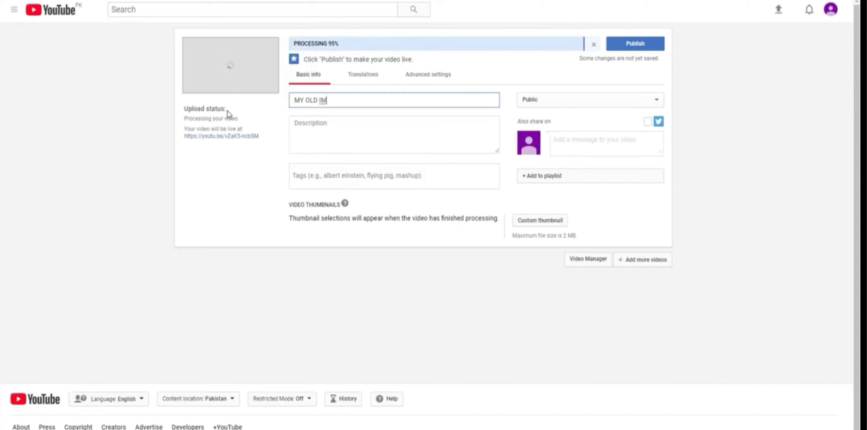
key("BackSpace")
type("NTRO")
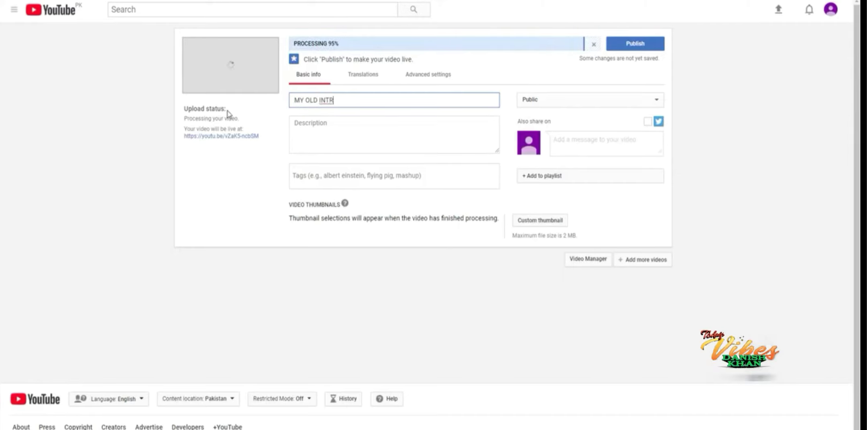
left_click(228, 114)
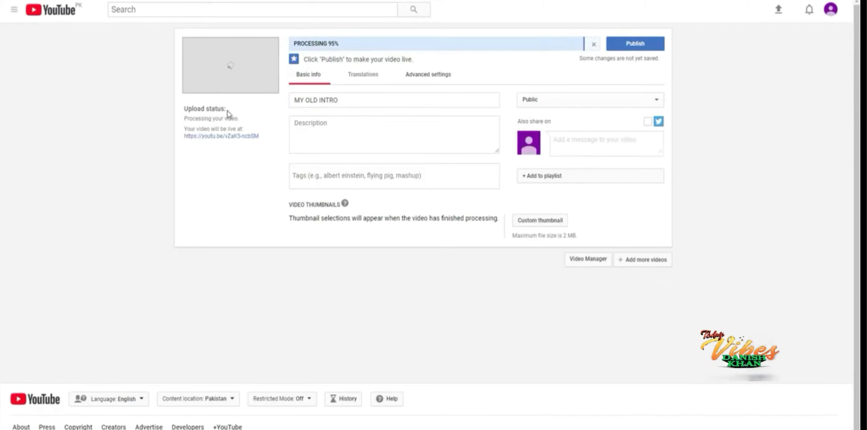
- Give the video the description 'ASSS'
left_click(334, 143)
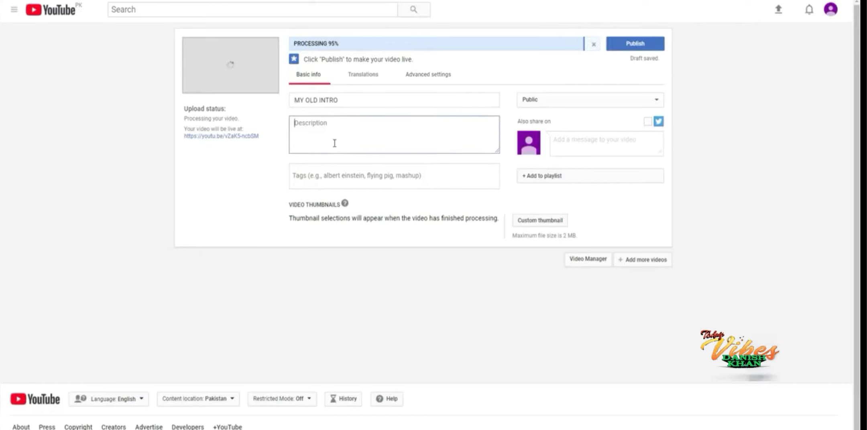
type("AS")
key("BackSpace")
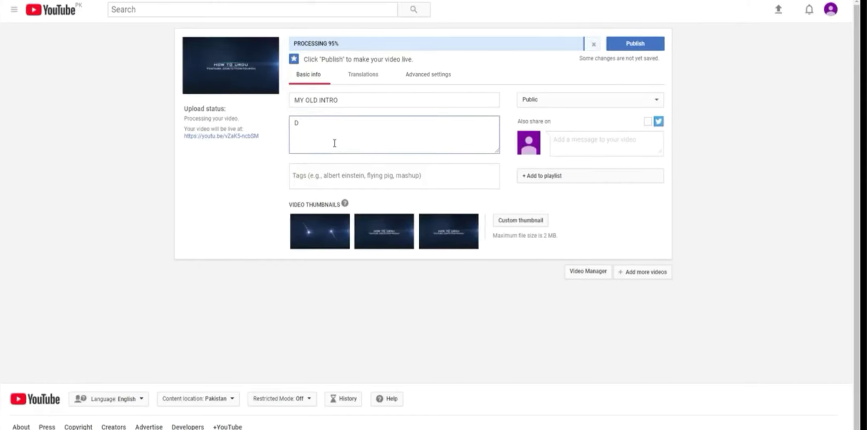
type("S")
key("BackSpace")
type("SSS")
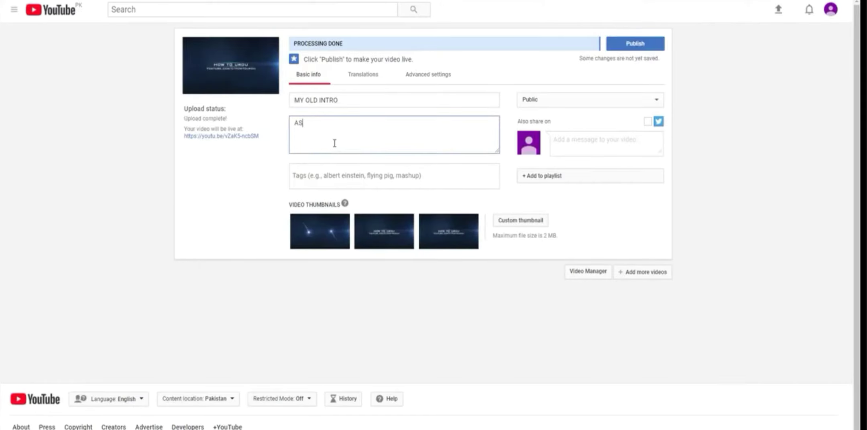
- Add the tags Yah and intro and publish the video
key("shift+Tab")
key("Tab")
key("Tab")
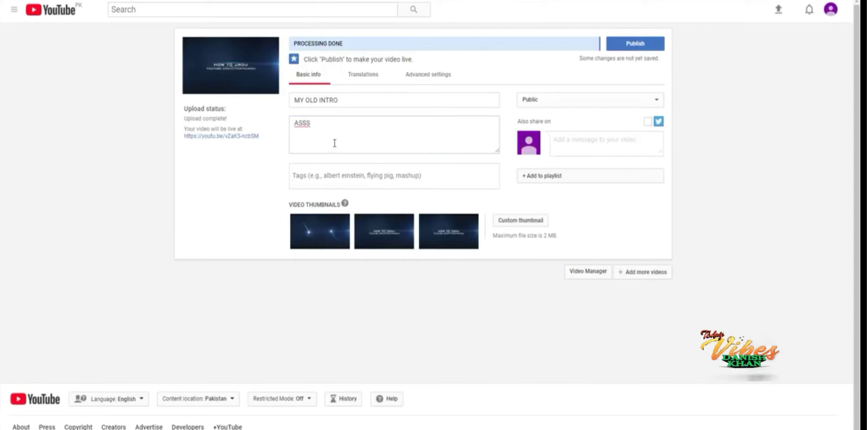
type("Yah")
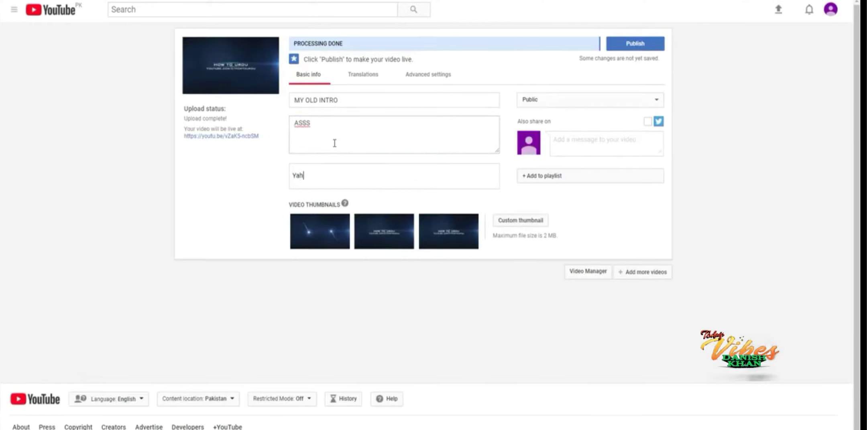
key("Return")
type("intr")
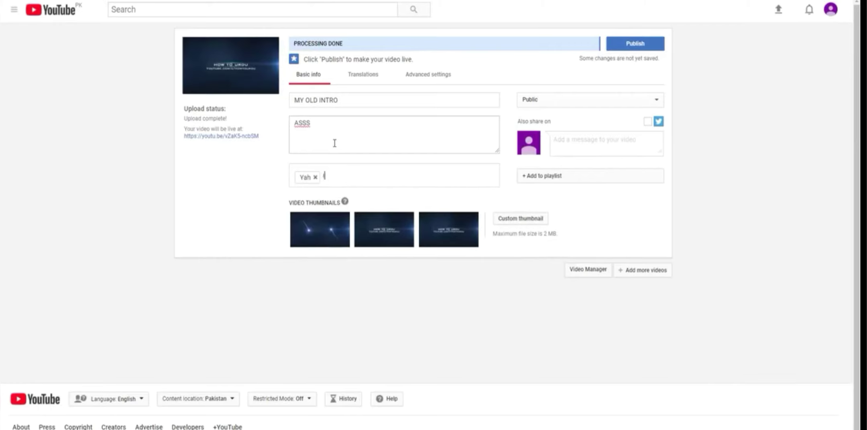
type("o")
key("Return")
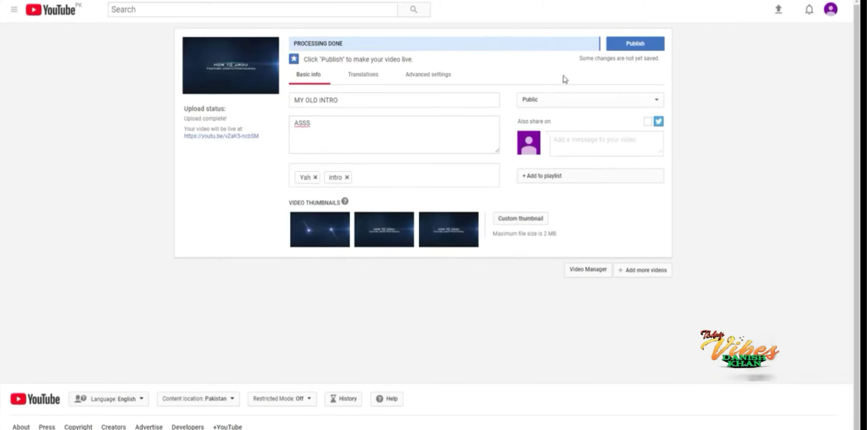
left_click(649, 45)
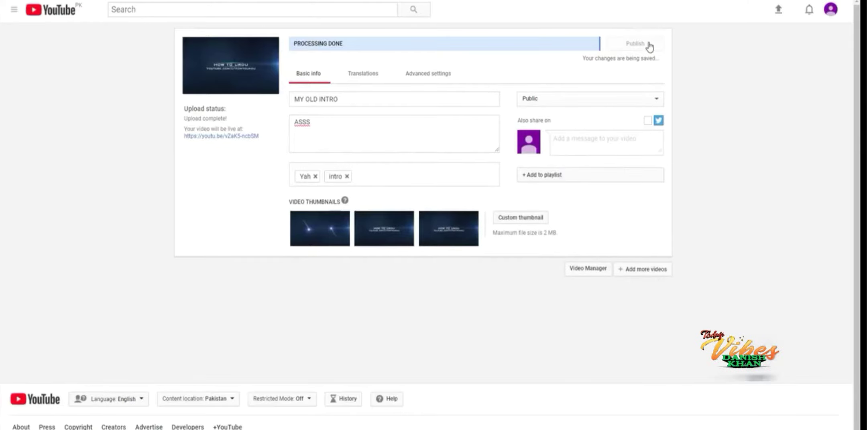
- Publish MY OLD INTRO, then enable Monetization from the Dashboard's Status and features page
left_click(642, 44)
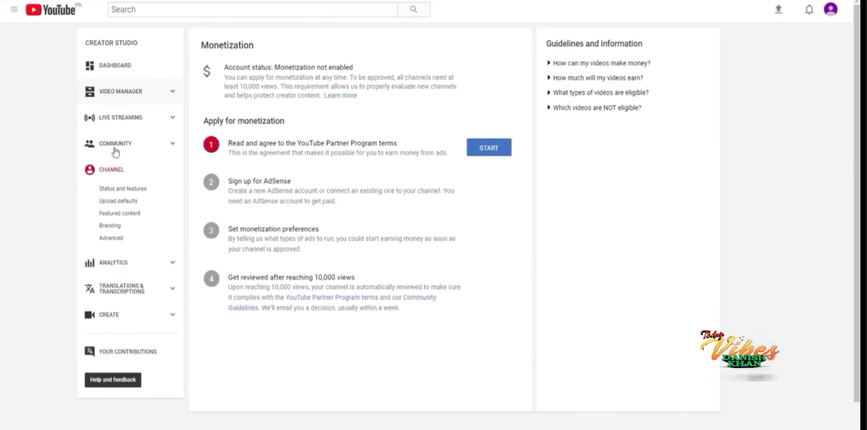
left_click(115, 67)
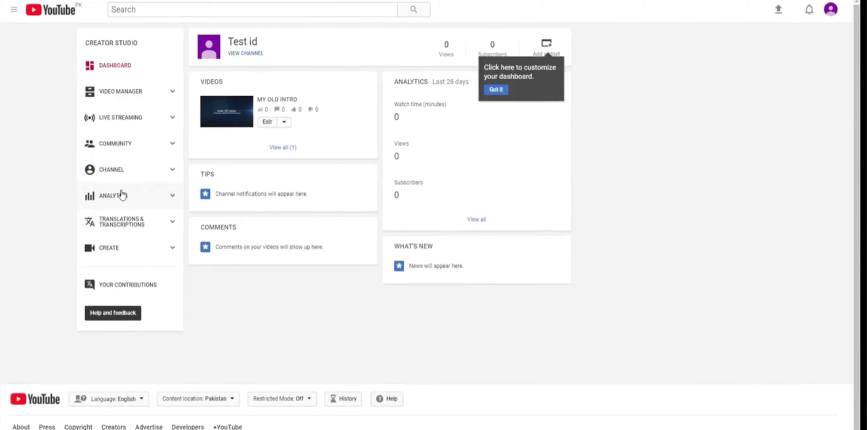
left_click(124, 170)
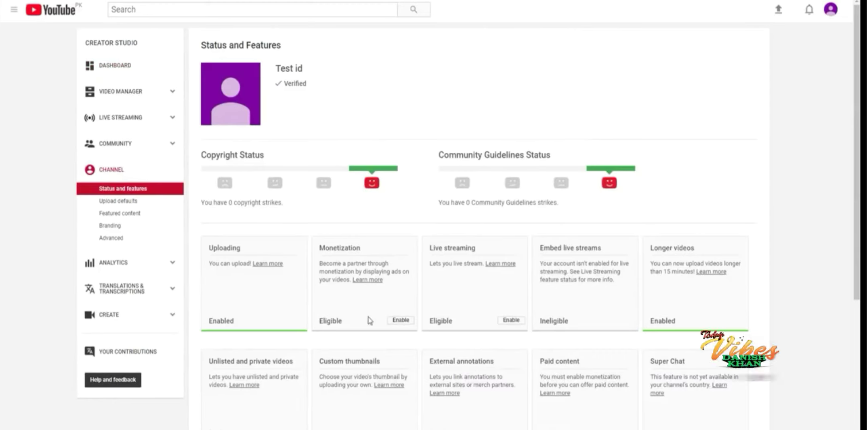
left_click(395, 322)
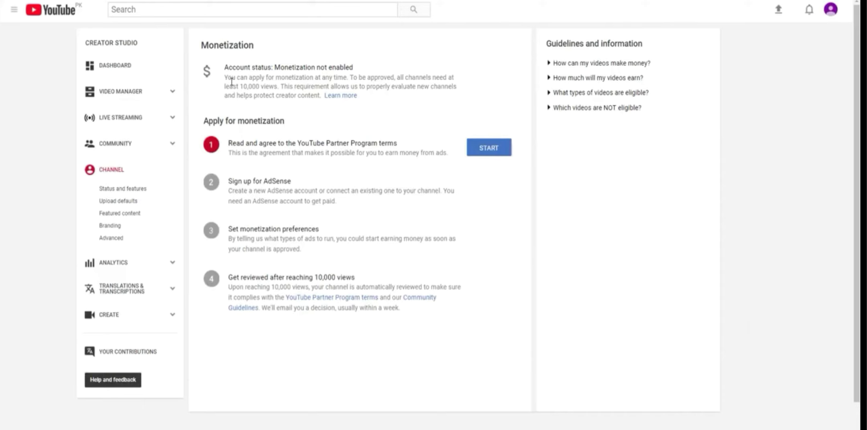
- Tick all three Partner Program agreement checkboxes and accept the terms
left_click(498, 151)
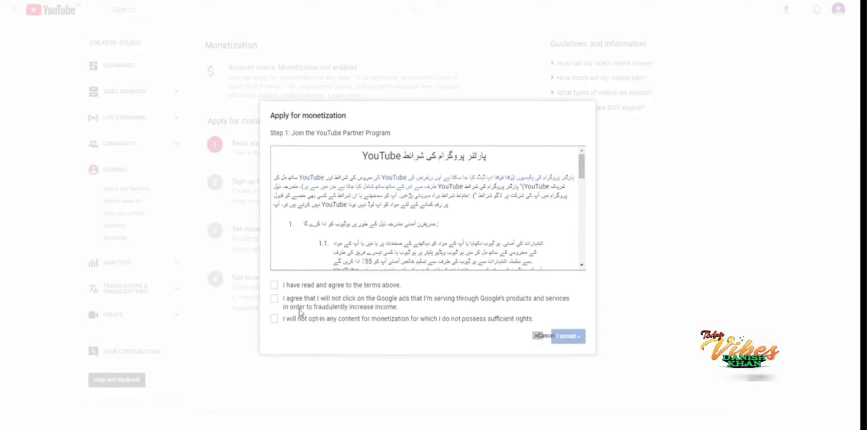
left_click(274, 286)
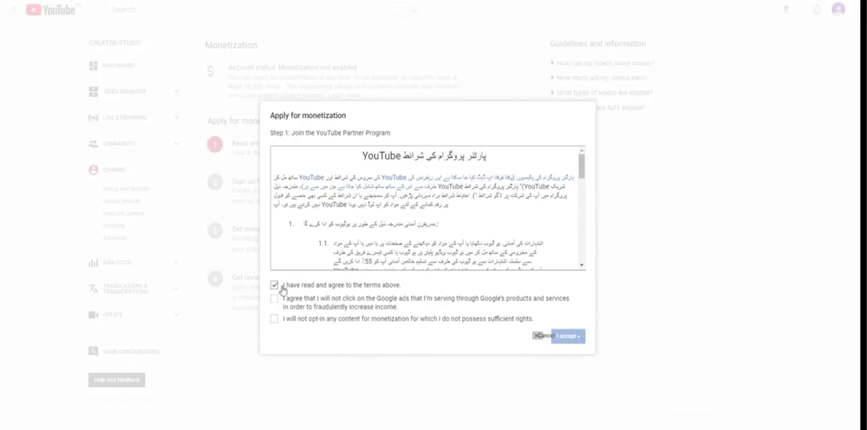
scroll(477, 240, "down", 3)
scroll(478, 240, "down", 2)
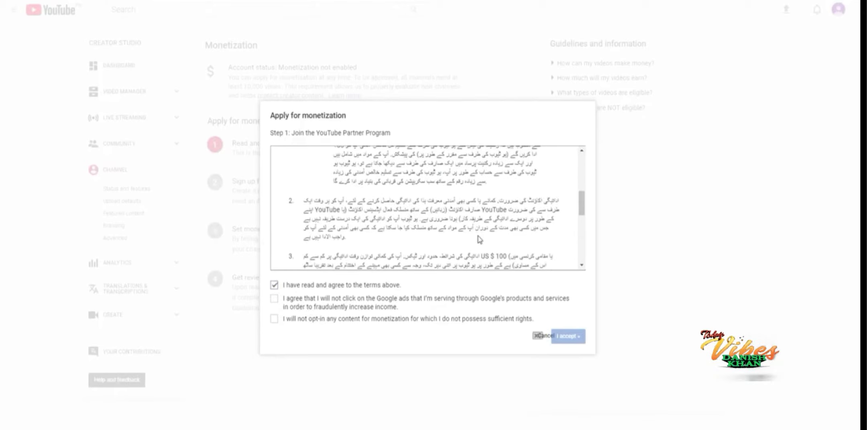
scroll(479, 240, "down", 4)
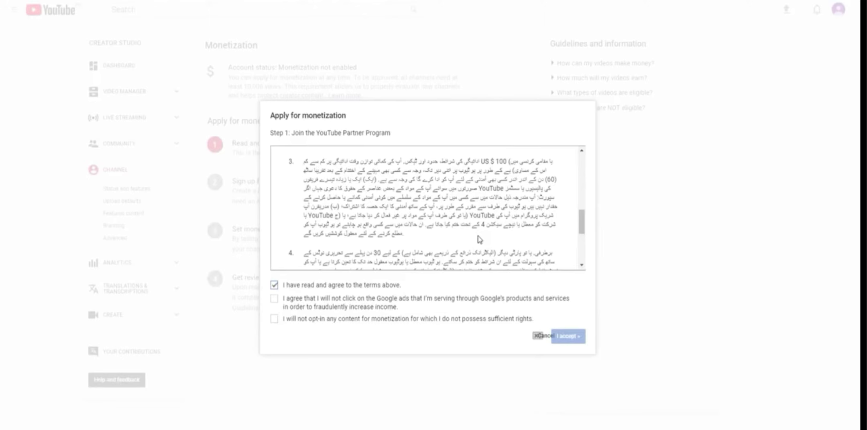
scroll(480, 240, "down", 5)
left_click(283, 309)
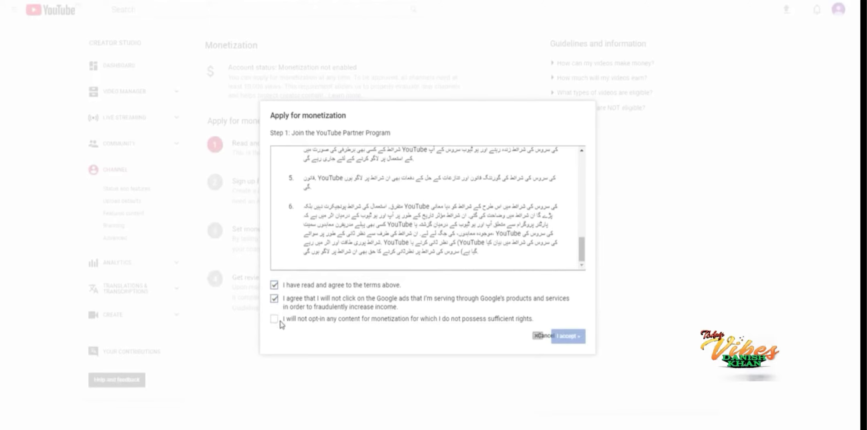
left_click(276, 320)
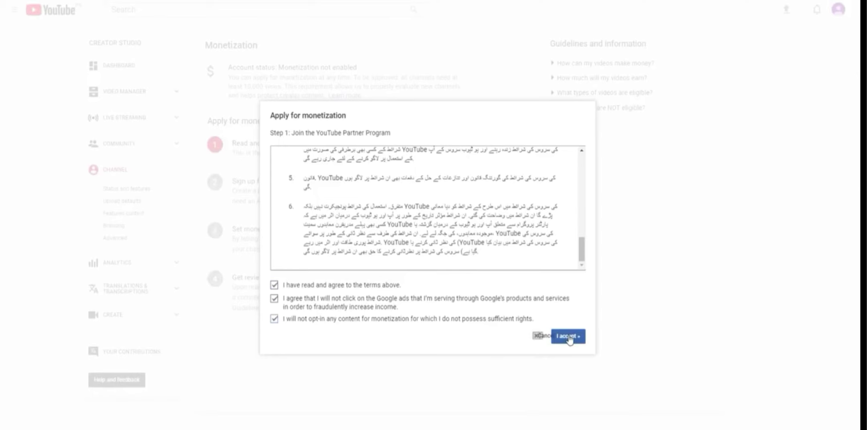
left_click(569, 338)
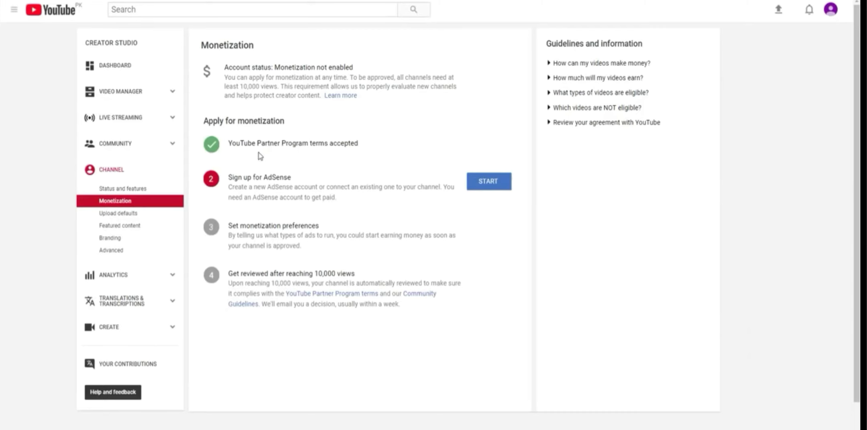
- Start the AdSense sign-up step and choose the Test id Google account
left_click(477, 184)
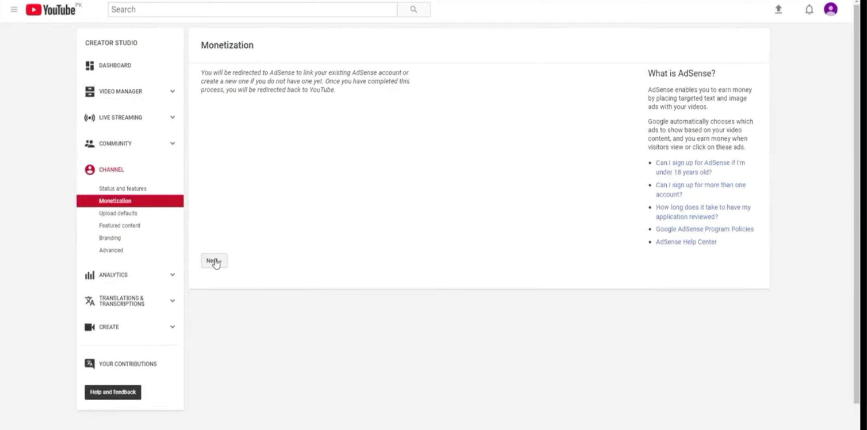
left_click(214, 261)
left_click(394, 196)
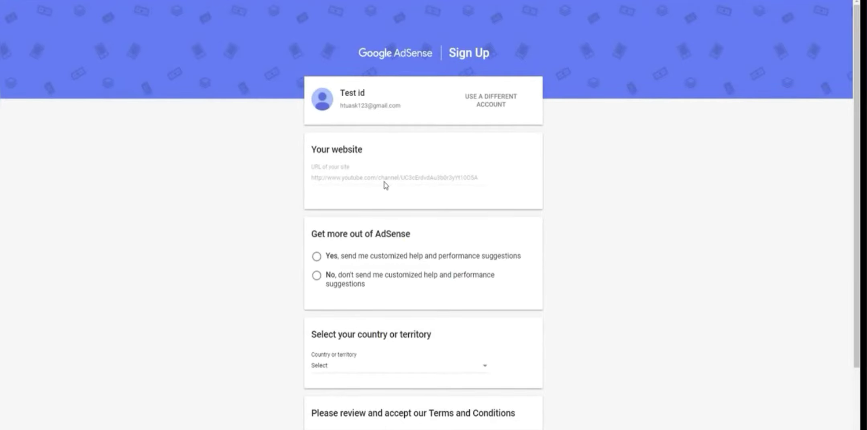
- Choose Yes for customized suggestions, set country to Pakistan, accept the terms and create the AdSense account
scroll(385, 186, "down", 3)
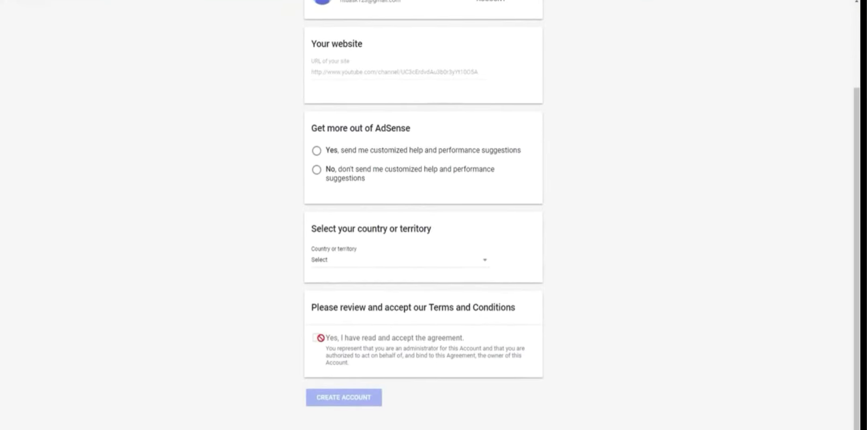
left_click(317, 151)
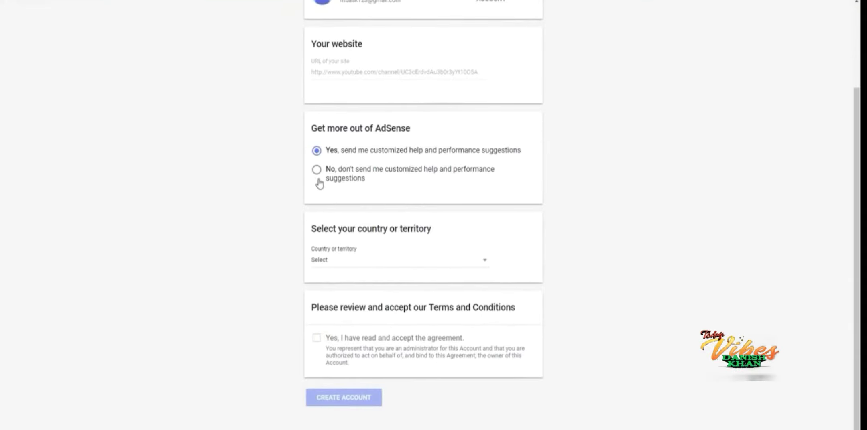
left_click(329, 262)
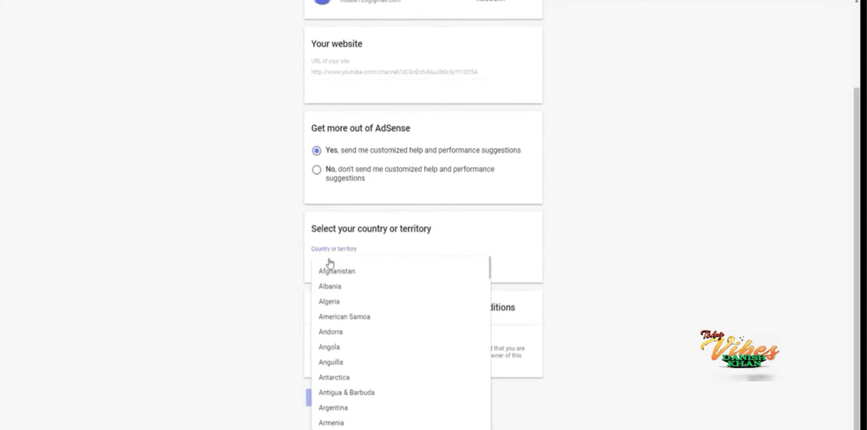
scroll(329, 263, "down", 20)
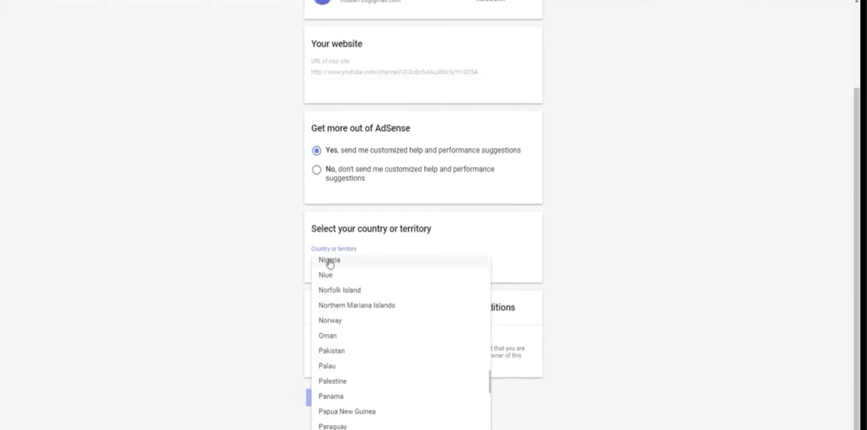
left_click(334, 352)
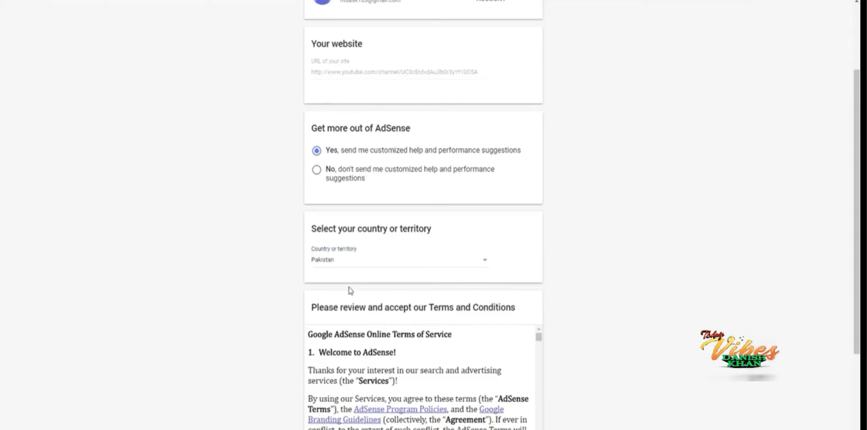
scroll(350, 290, "down", 4)
left_click(317, 338)
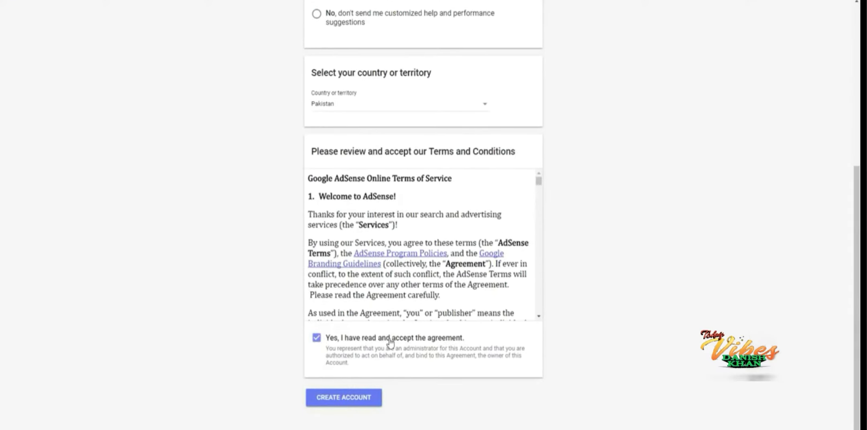
scroll(424, 290, "down", 5)
left_click(348, 402)
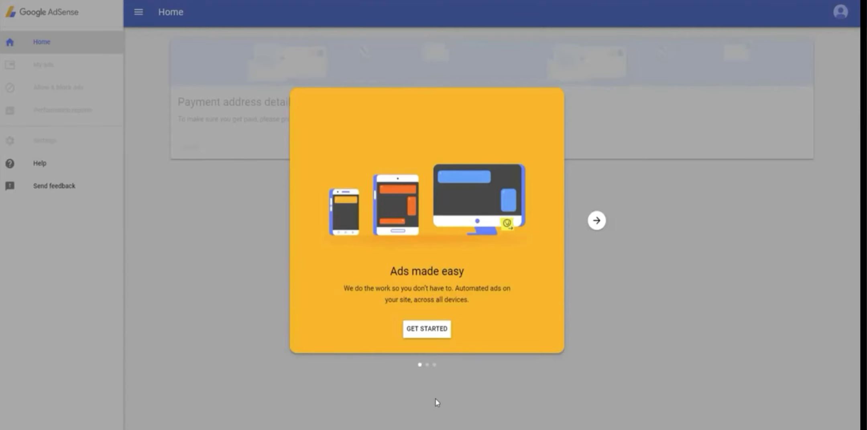
- Start the new AdSense account and select the Name field in the payment address form
left_click(428, 329)
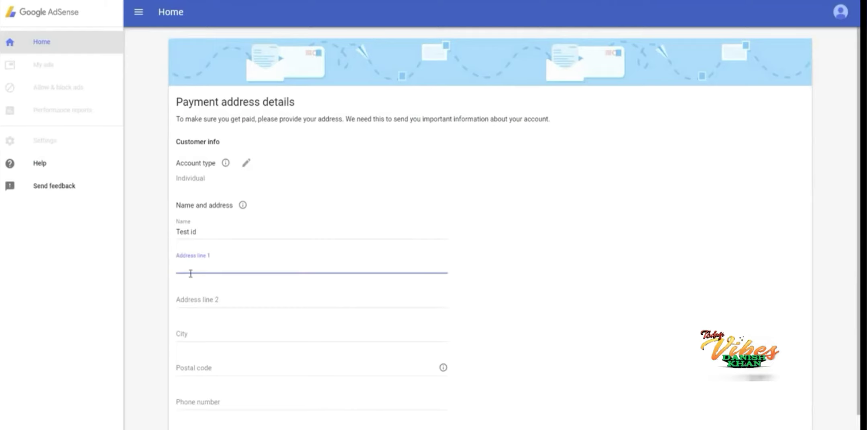
double_click(194, 232)
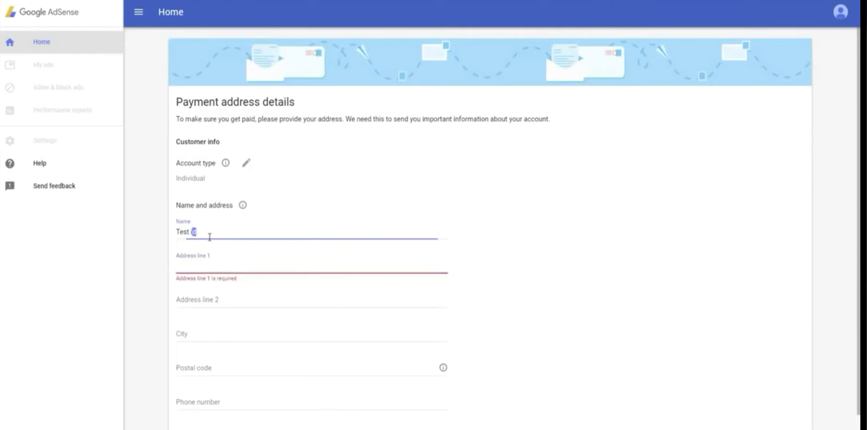
scroll(213, 257, "down", 1)
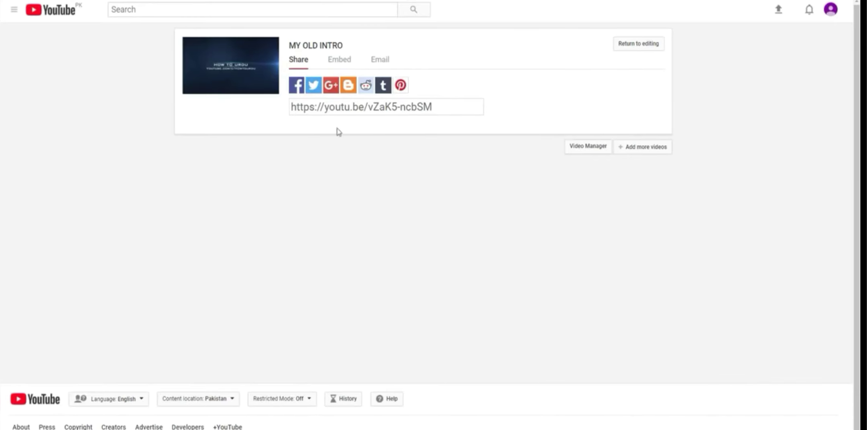
- Go through the Video Manager to the Creator Studio Dashboard showing $0.00 estimated revenue
left_click(584, 146)
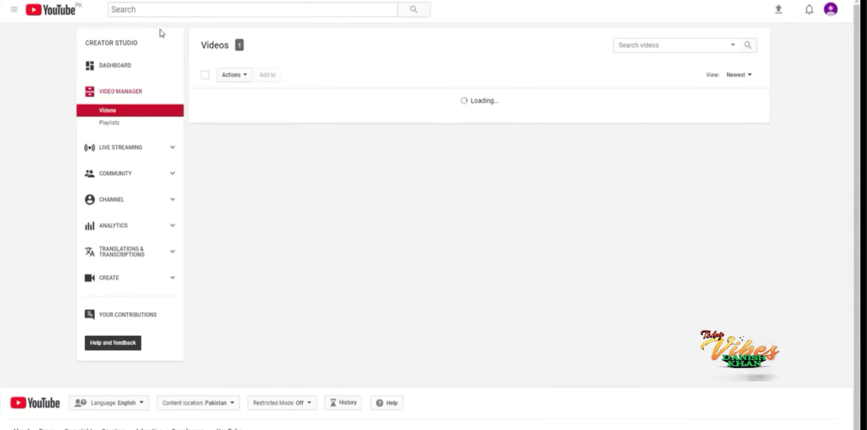
left_click(114, 69)
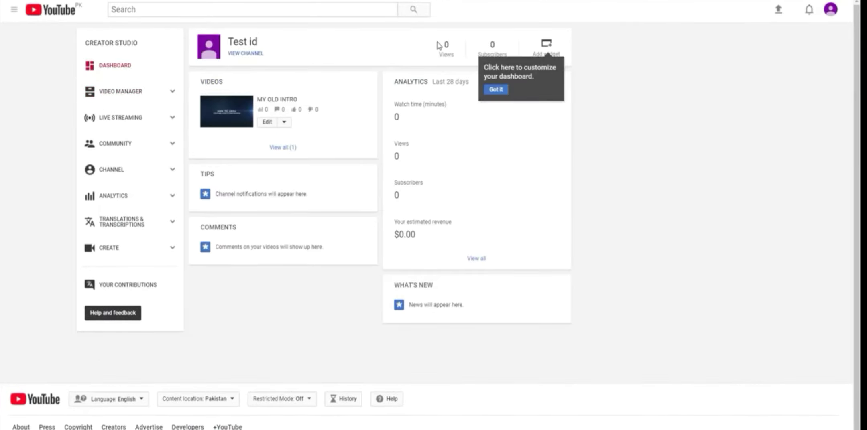